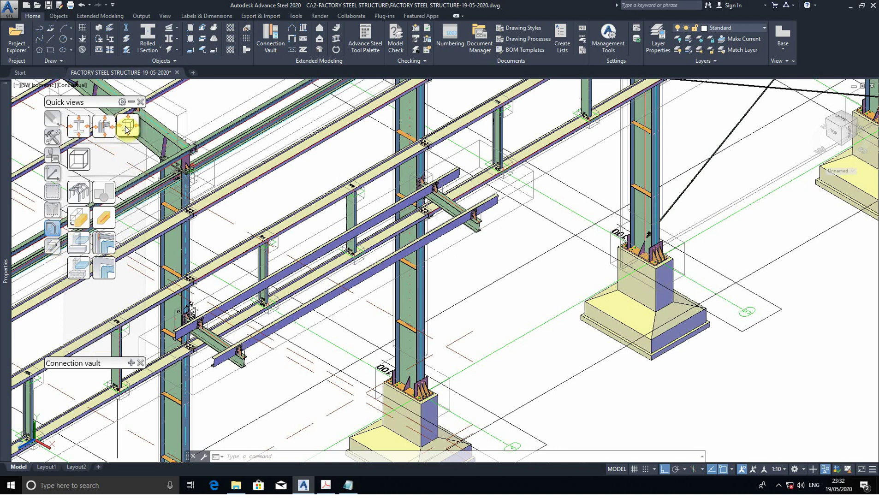
Create a quick object view of the canopy beam, looking at its side, with the default 1000 mm depth, X and Y extensions
click(128, 127)
click(455, 215)
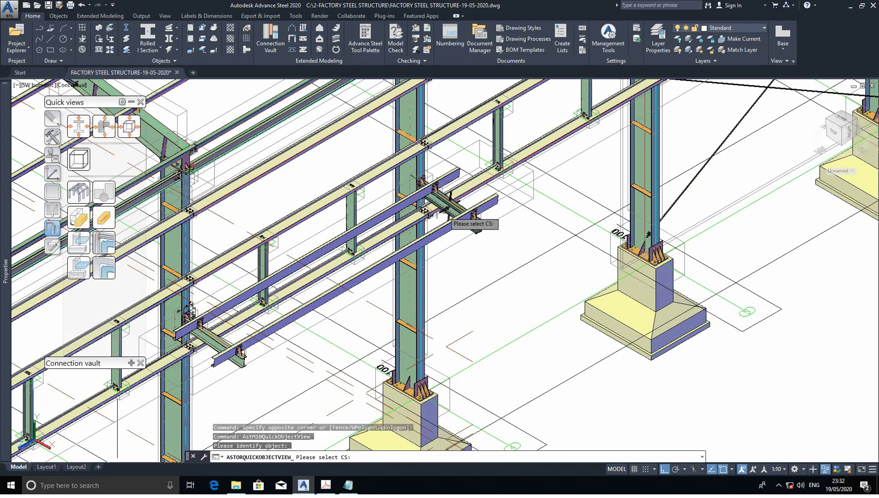
scroll(466, 207, up, 6)
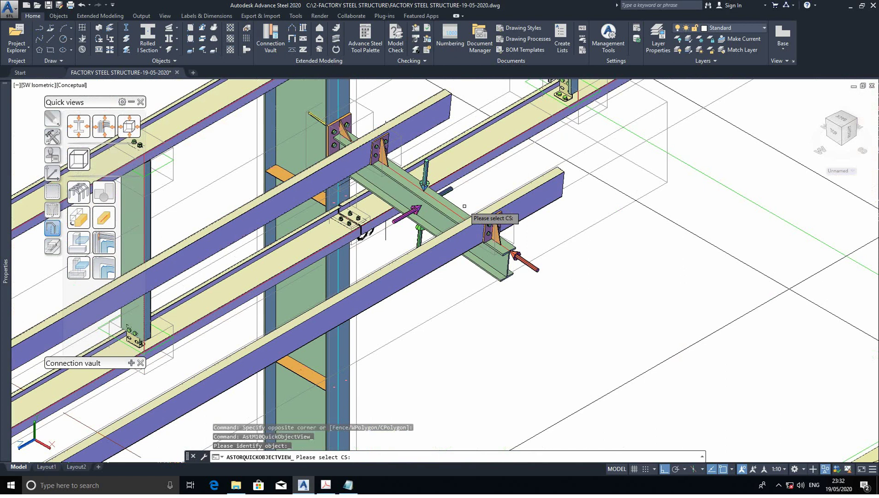
click(404, 216)
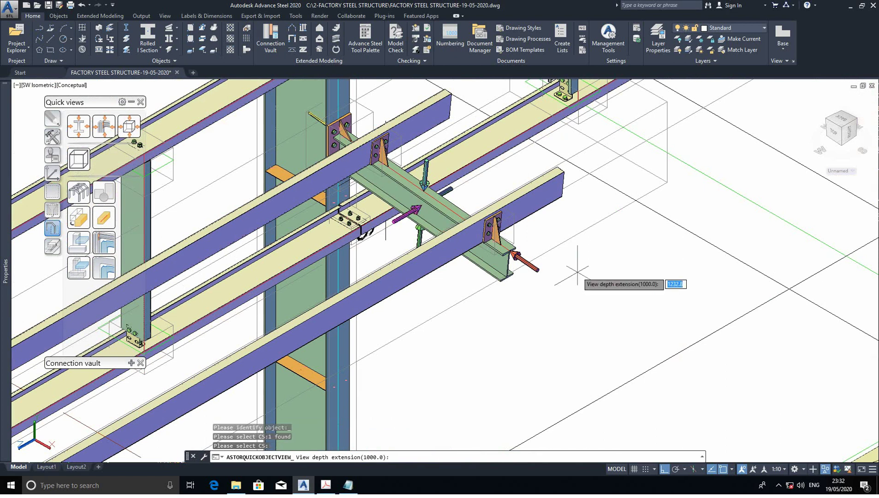
key(Return)
key(Return)
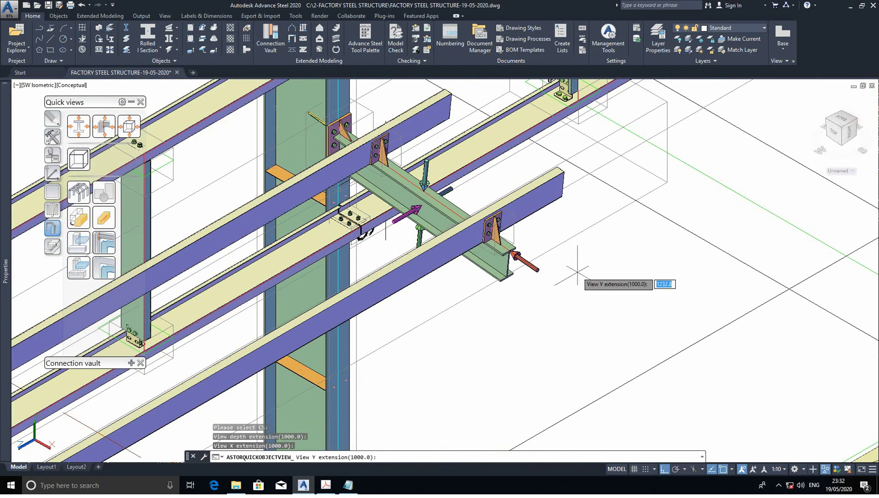
key(Return)
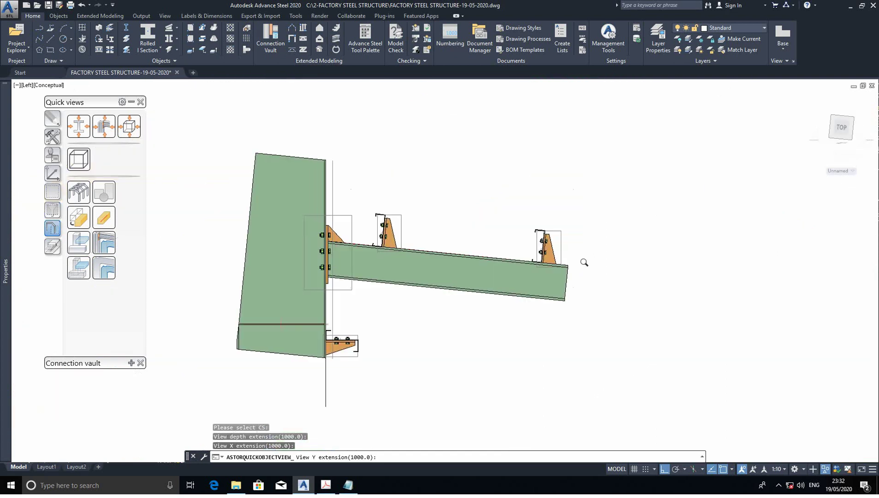
key(Return)
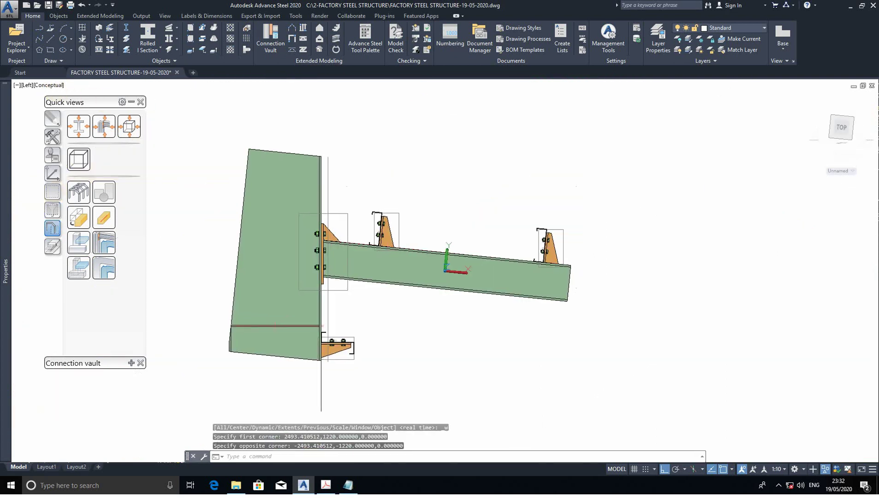
Switch the canopy beam's side view to the 2D Wireframe visual style
click(52, 86)
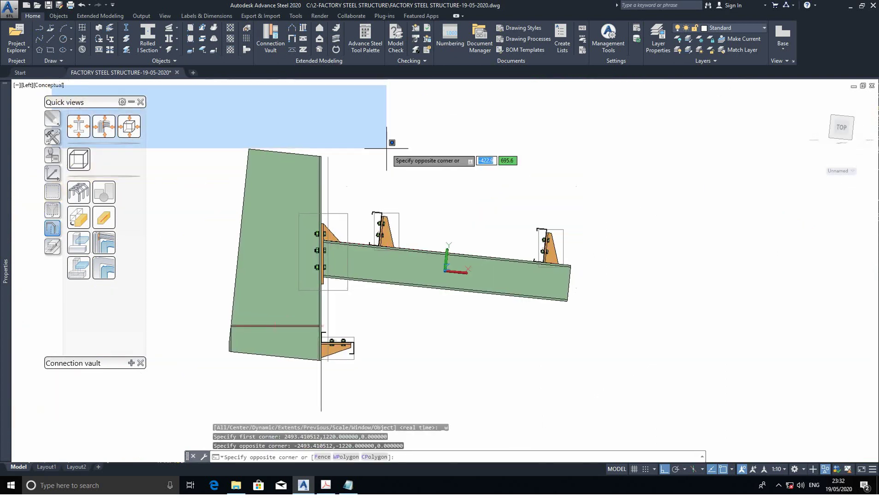
key(Escape)
middle_drag(450, 182, 416, 179)
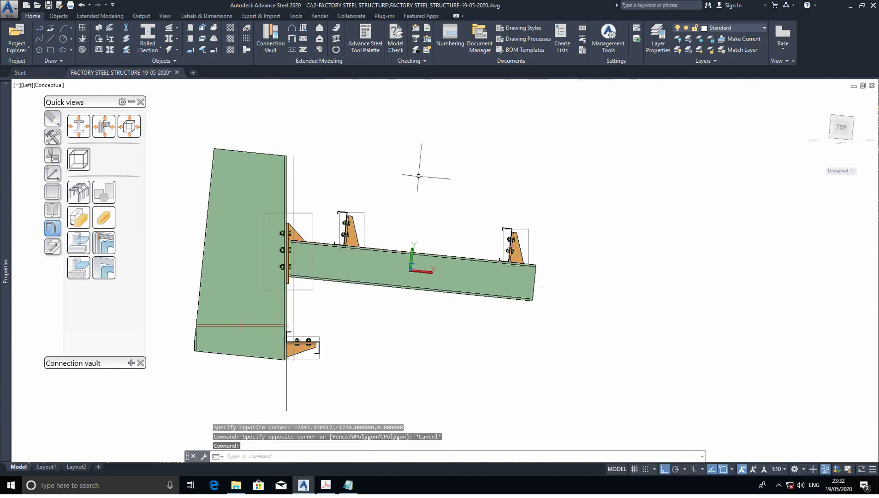
click(48, 86)
click(71, 109)
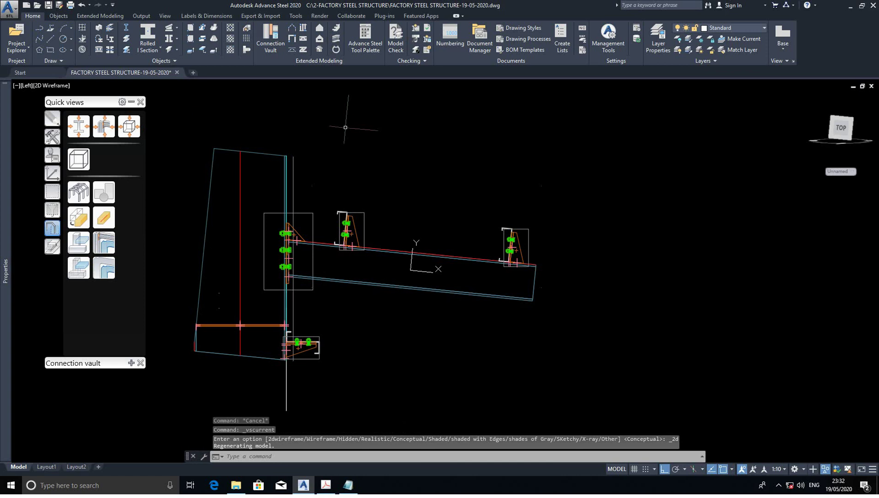
Split the model view into two vertical viewports and set the inactive one to the SW Isometric view
click(164, 16)
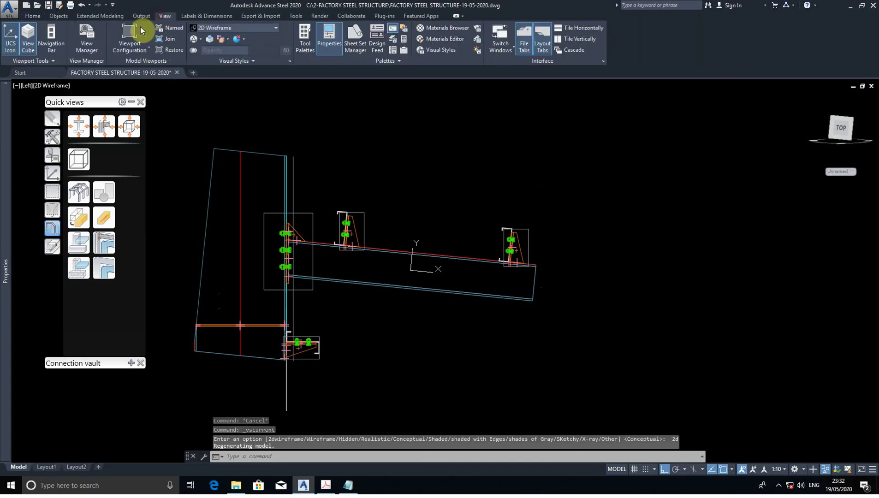
click(129, 48)
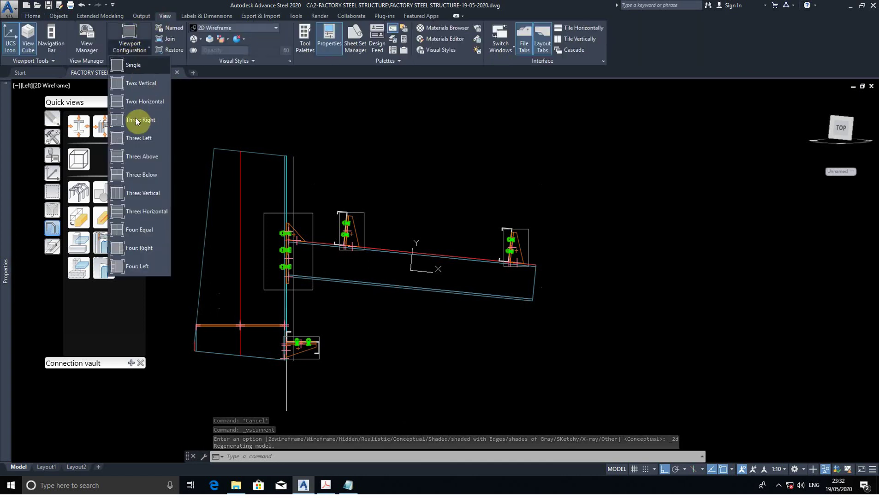
click(139, 84)
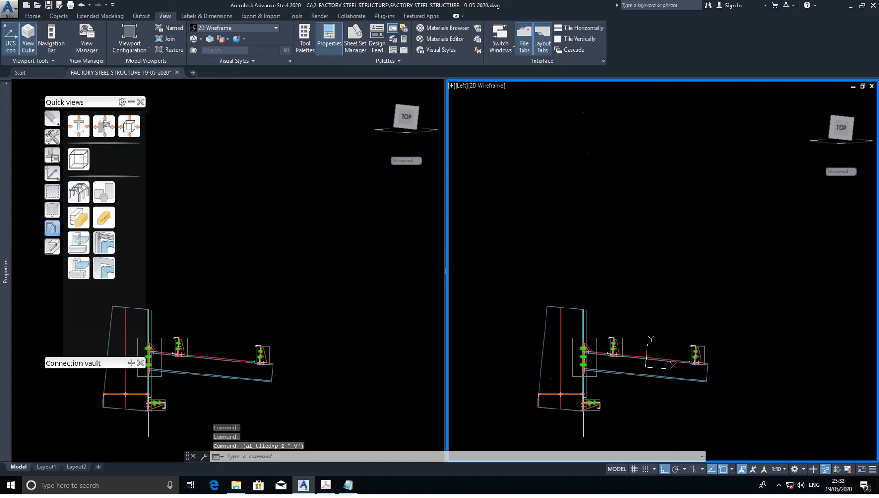
click(33, 89)
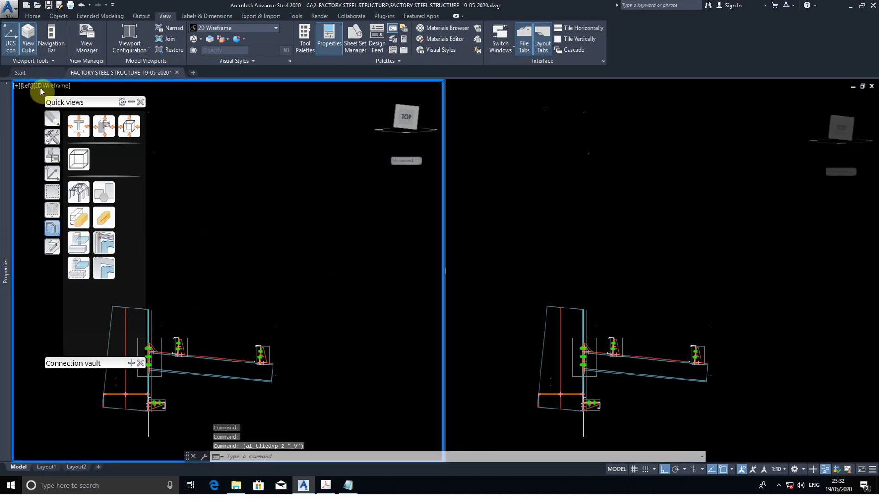
click(26, 87)
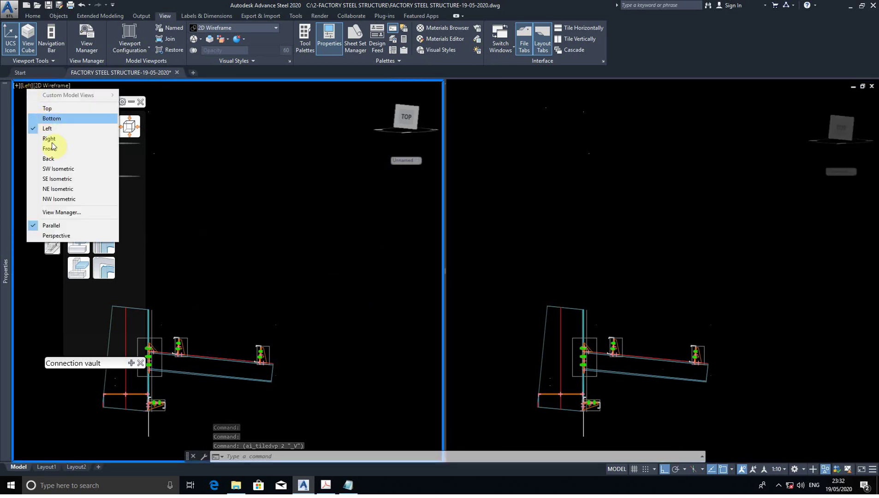
click(51, 169)
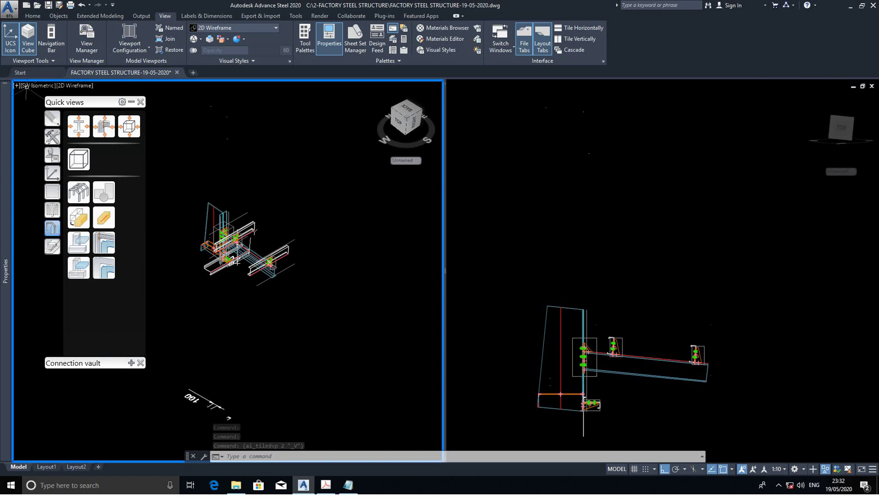
scroll(258, 247, up, 3)
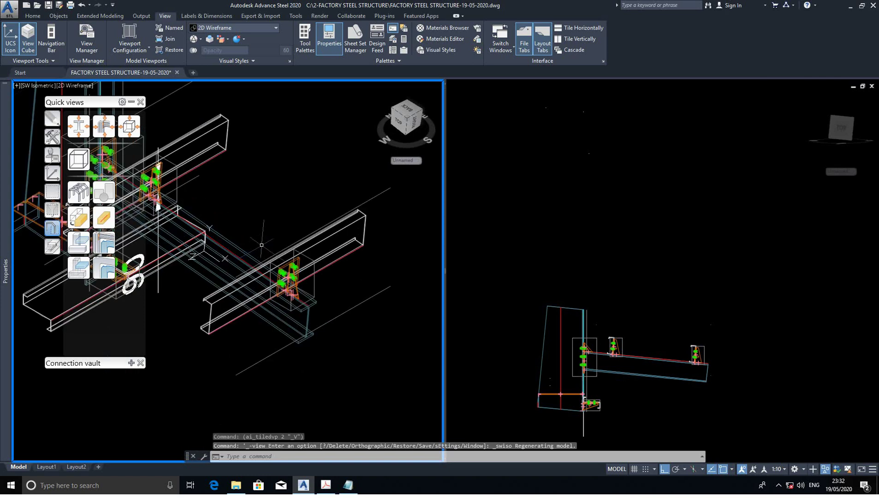
Reset the UCS to World in the isometric viewport and focus on the free end of the canopy beam
click(51, 174)
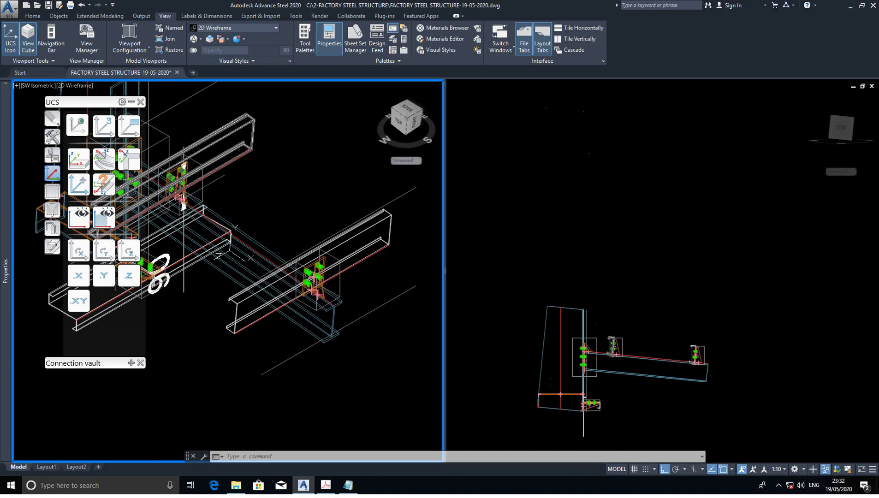
click(78, 126)
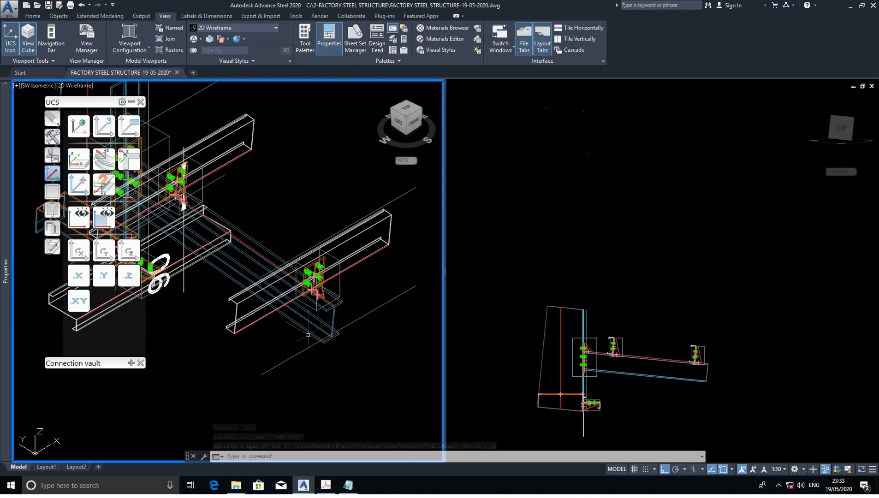
scroll(348, 306, up, 5)
middle_drag(348, 307, 358, 281)
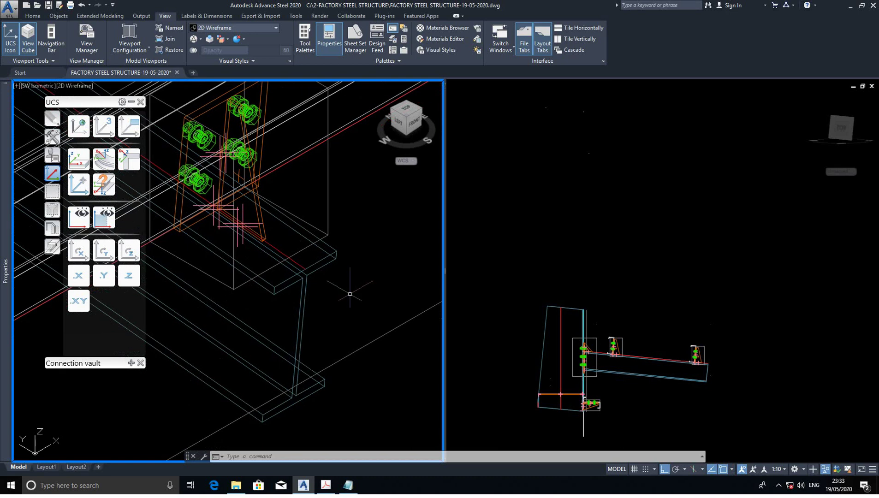
Add the line "move ucs to end of canopy beam" to the Notepad note and put the note away
click(348, 485)
key(Return)
key(Return)
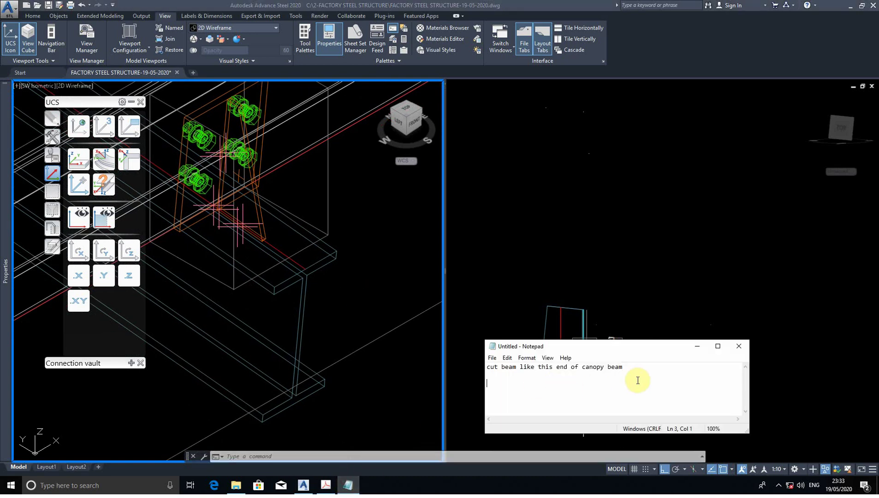
text(mo)
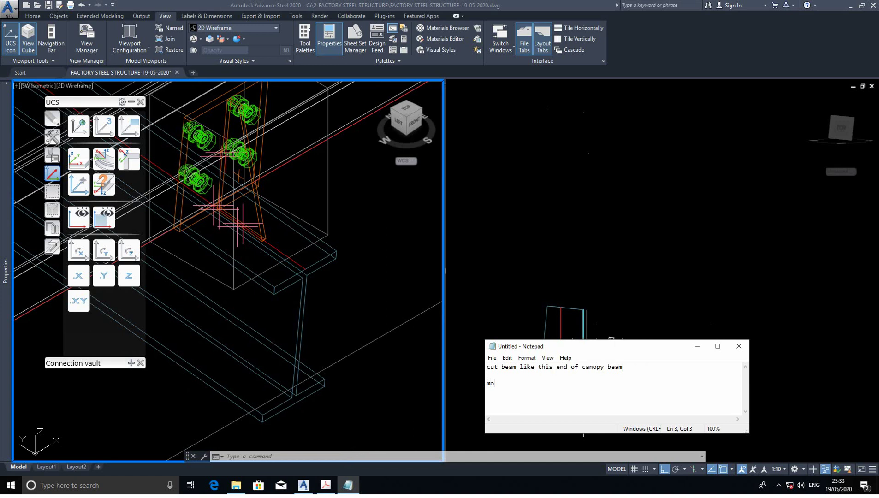
text(ve ucs to end of canopy beam)
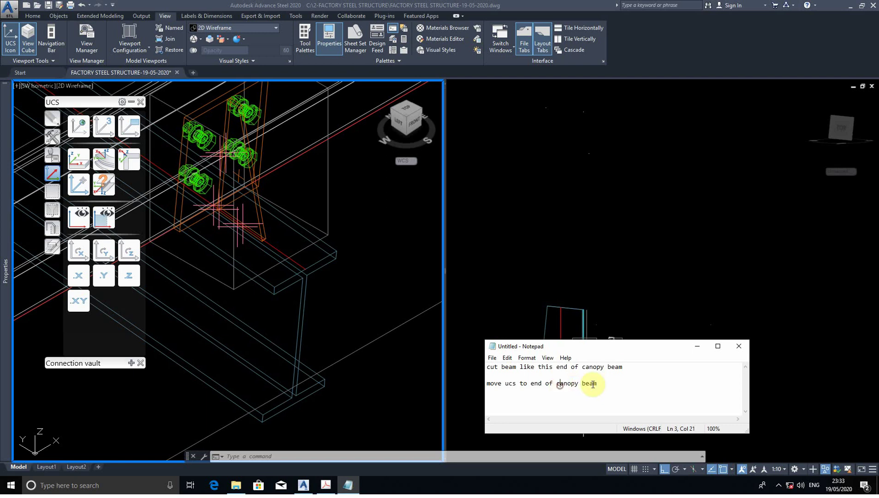
drag(609, 383, 524, 384)
click(697, 346)
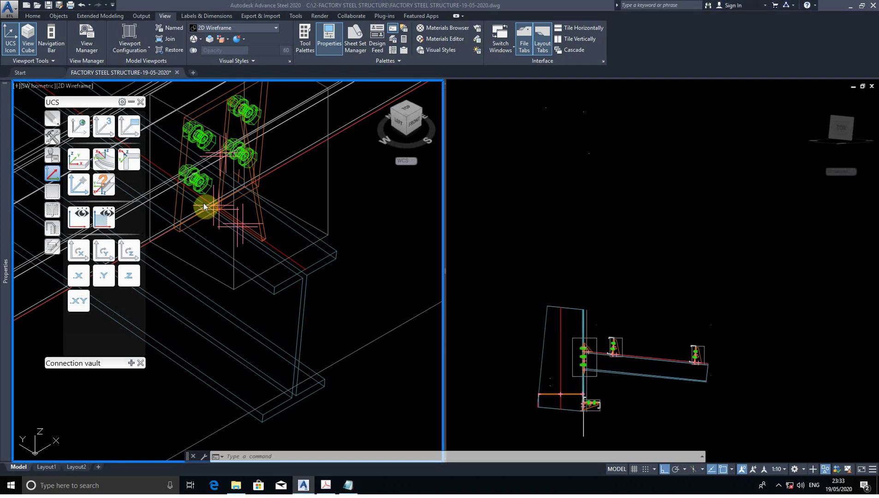
Move the UCS origin to the node at the free end of the canopy beam's axis, using the Node snap
click(78, 185)
shift+right_click(356, 208)
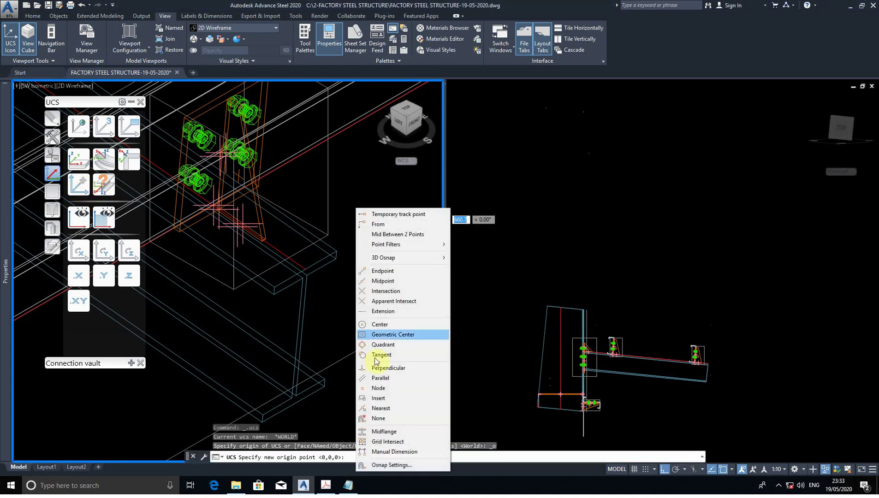
click(378, 391)
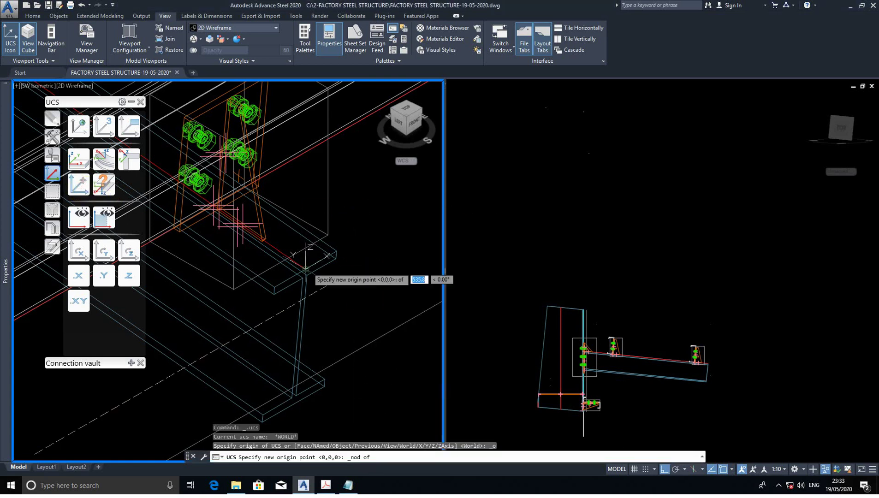
click(305, 268)
scroll(323, 355, up, 3)
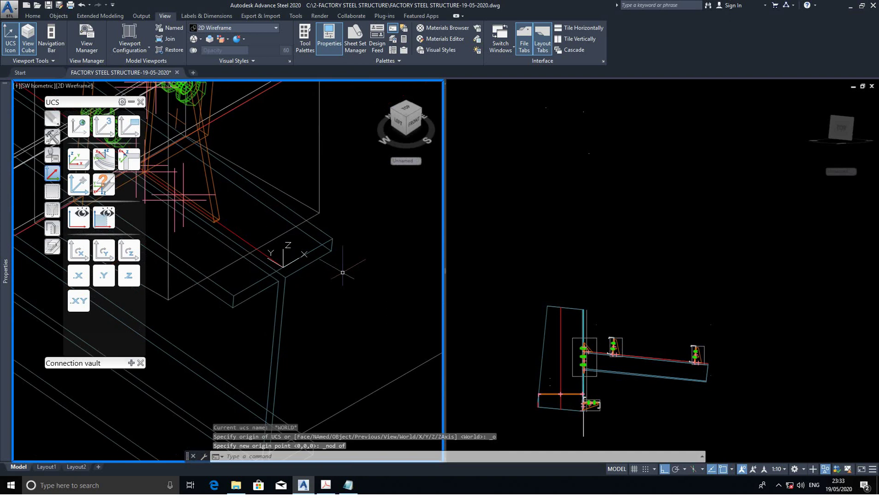
scroll(348, 240, down, 2)
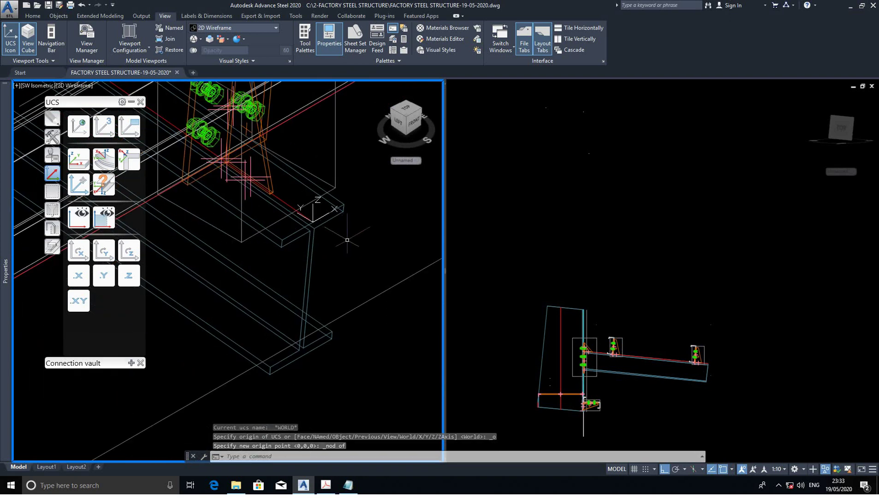
Return to the Notepad note and add a new line reading "rotate the y axis"
click(348, 484)
click(602, 385)
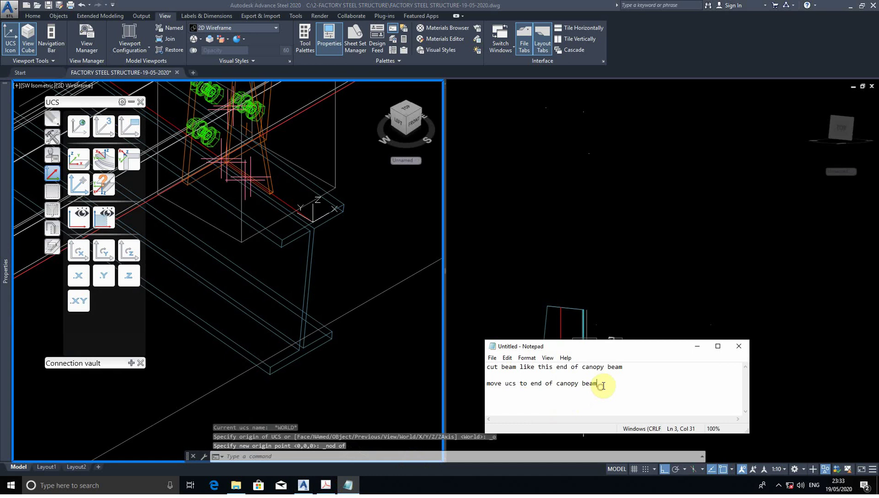
key(Return)
text(ro)
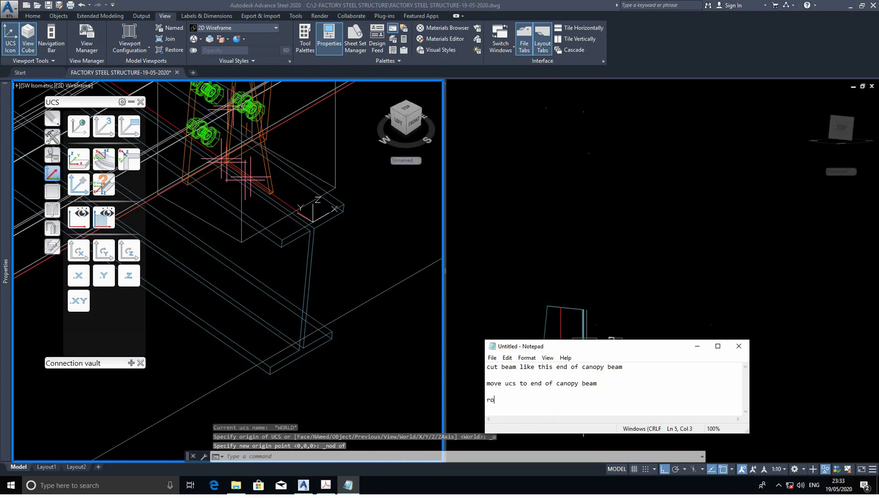
text(tate )
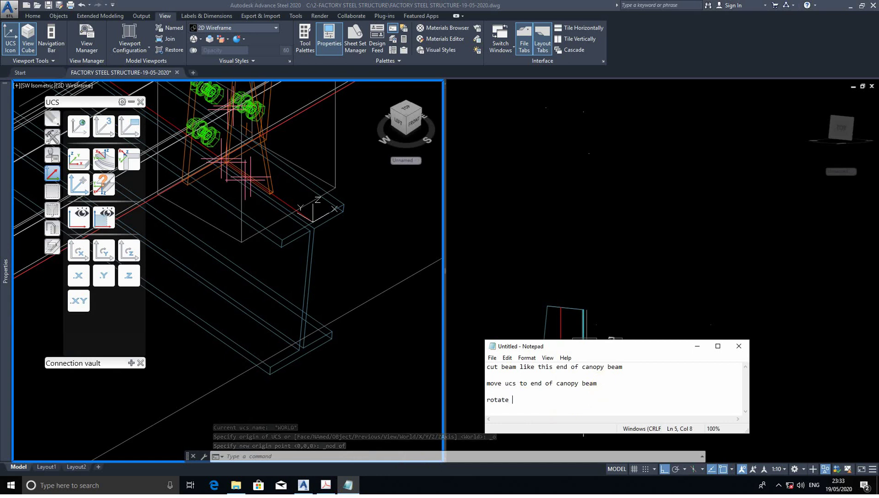
text(the x)
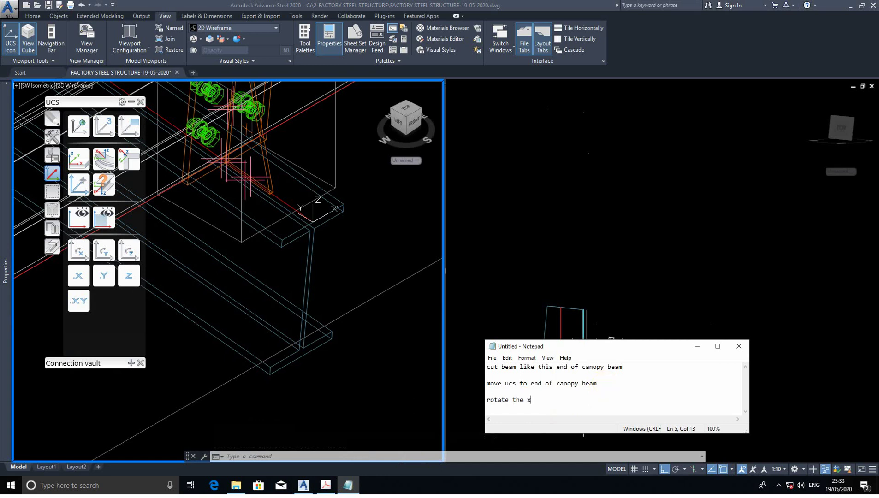
text( axis to)
key(BackSpace)
key(BackSpace)
key(BackSpace)
key(BackSpace)
text(s)
text(to)
key(BackSpace)
key(BackSpace)
double_click(530, 399)
text(y)
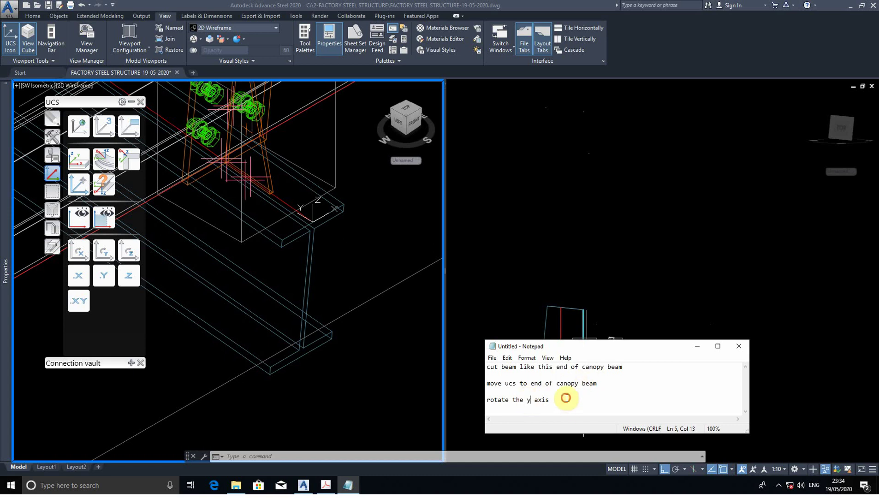
Complete the note's last line to read "rotate the y axis around the x axis, to set the xy plan vertical" and put the note away
click(565, 398)
text(arou)
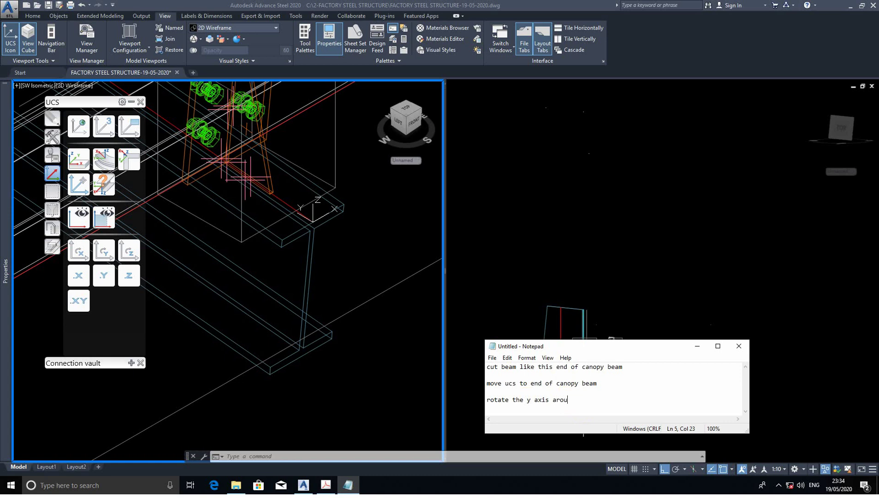
text(nd )
text(the x)
text( axis)
text(,)
text( to )
text(set the )
text(x)
text( y)
text(y)
text(plna)
key(BackSpace)
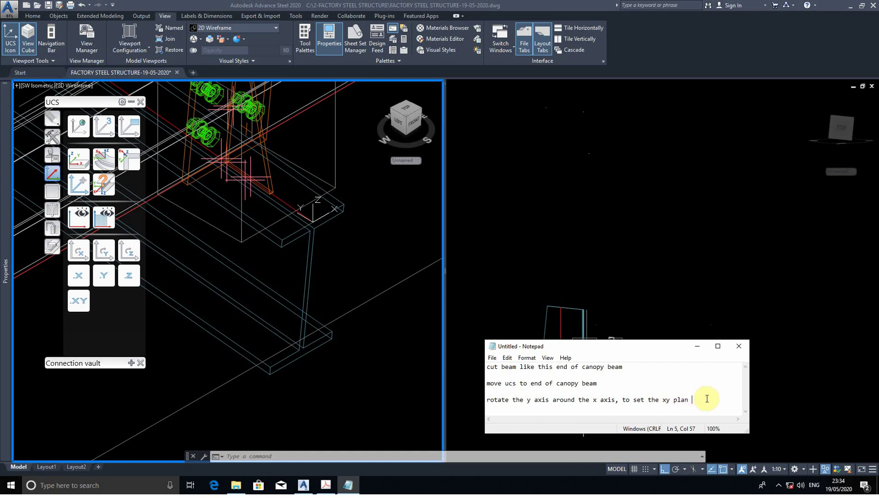
text(vertia)
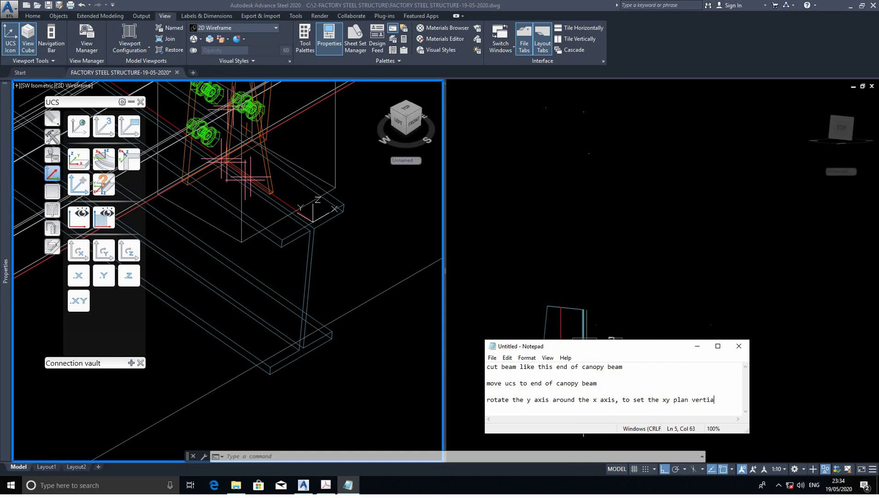
key(BackSpace)
text(cal)
drag(721, 399, 650, 399)
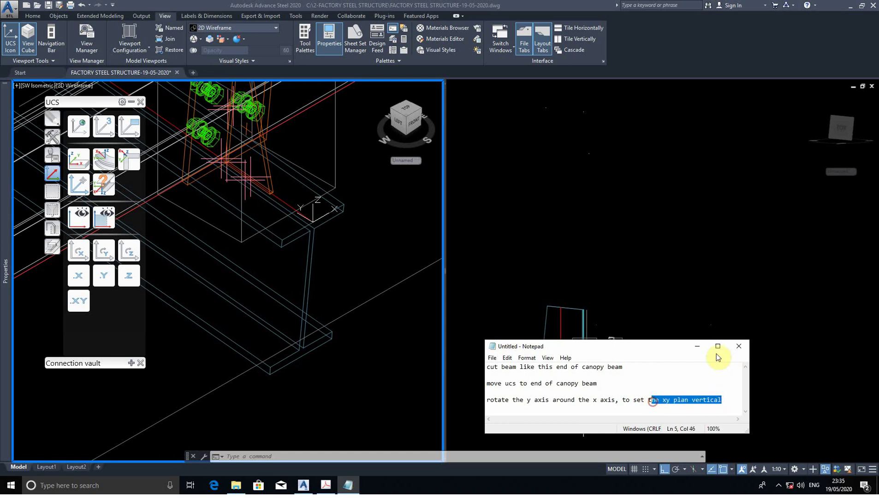
click(696, 347)
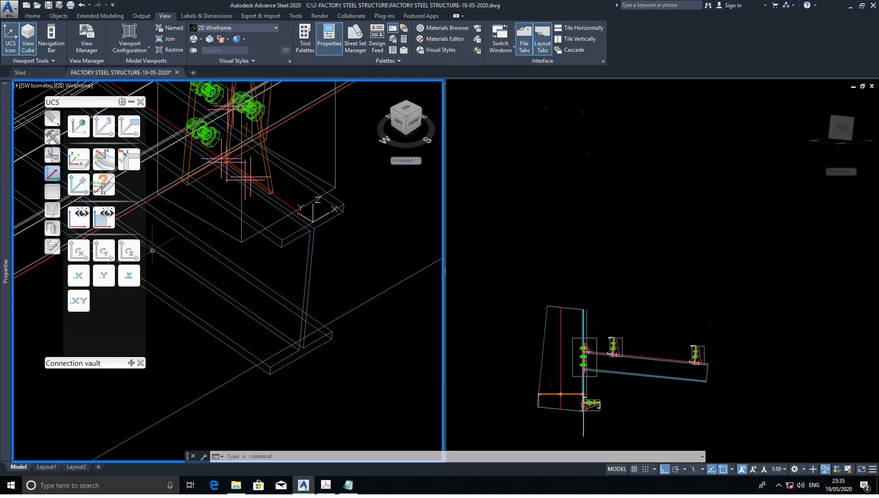
Rotate the UCS about its X axis at the canopy beam's free end and bring up the Features tools
click(79, 251)
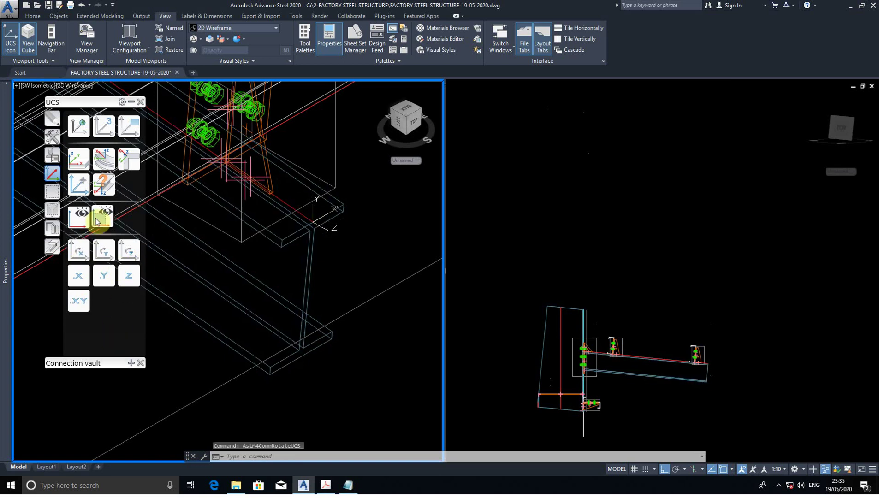
click(52, 248)
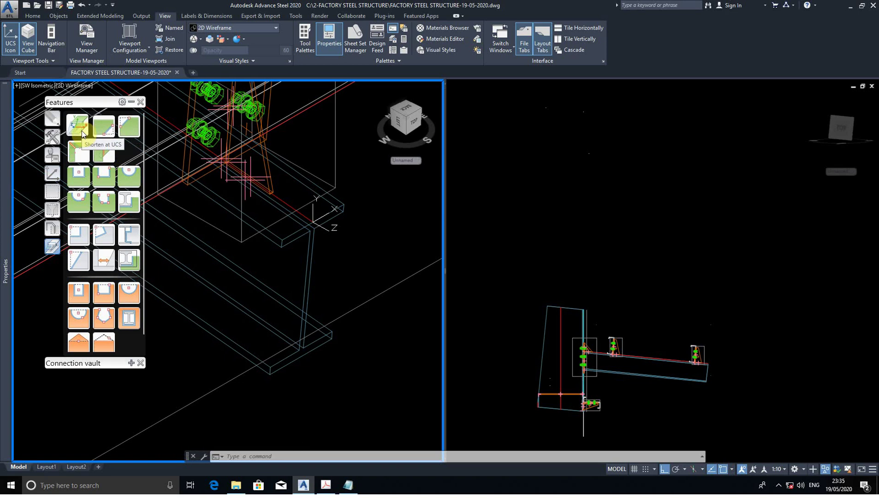
Add the line "choose shorten at ucs" to the Notepad note and put the note away
click(348, 485)
drag(722, 400, 653, 408)
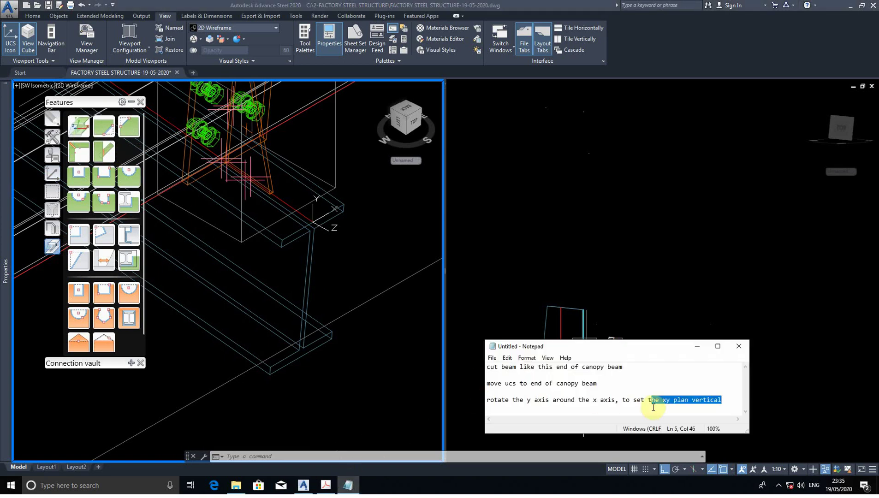
click(727, 402)
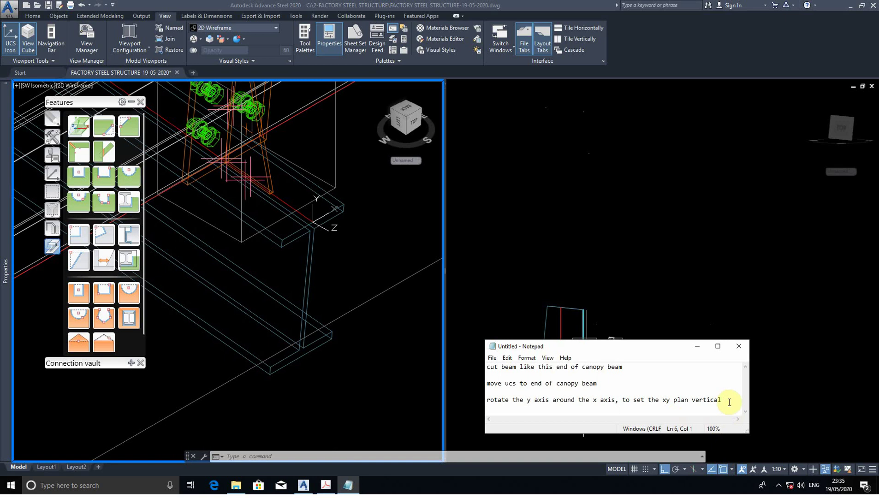
text(cho)
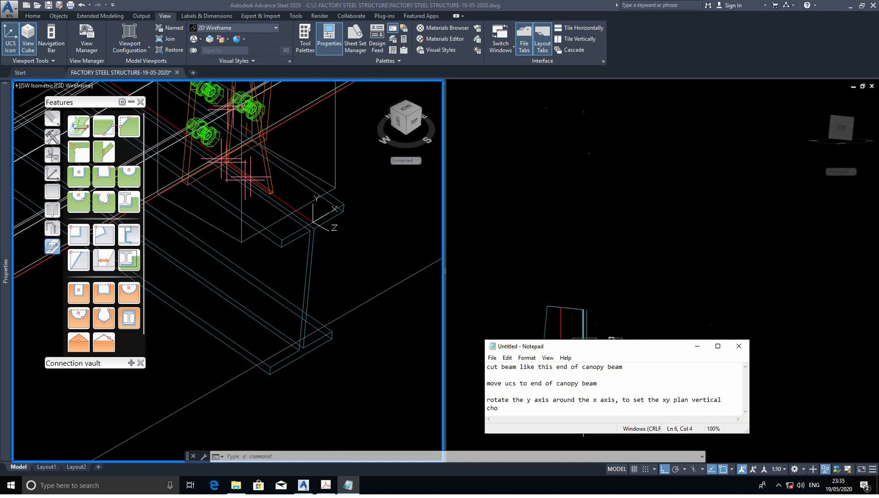
text(ose shorten at ucs)
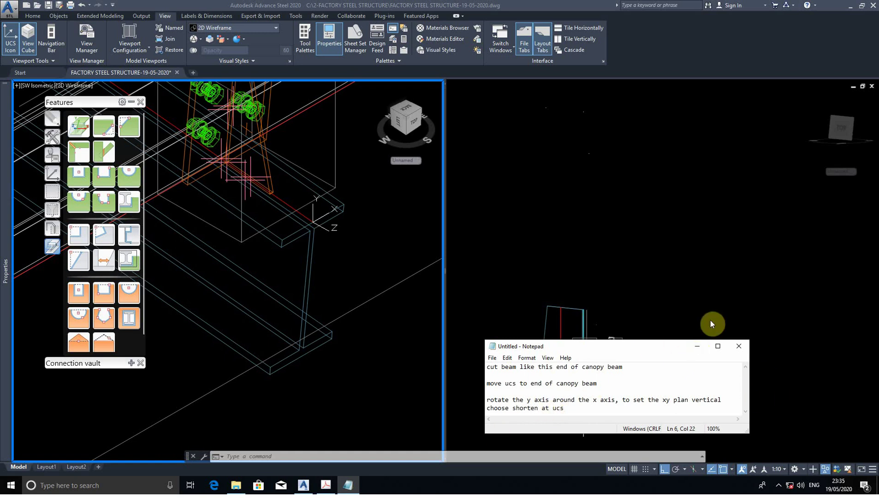
click(697, 346)
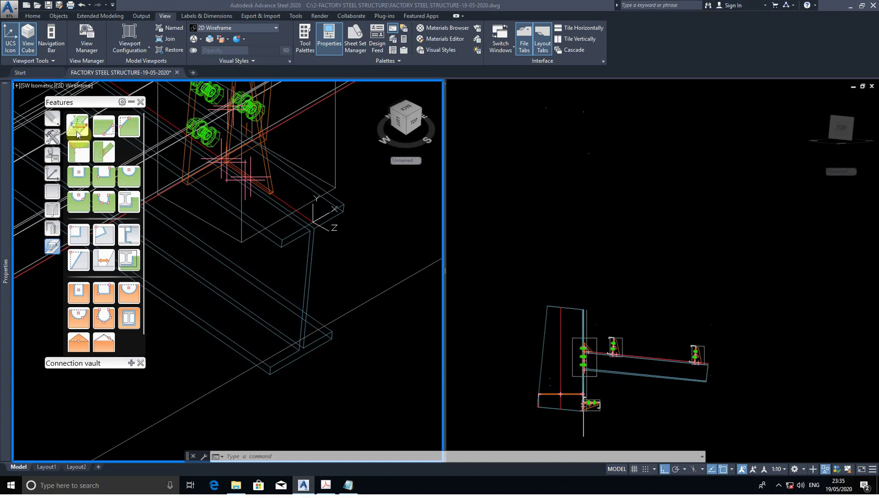
Cut the canopy beam's free end with Shorten at UCS, keeping the default values
click(78, 135)
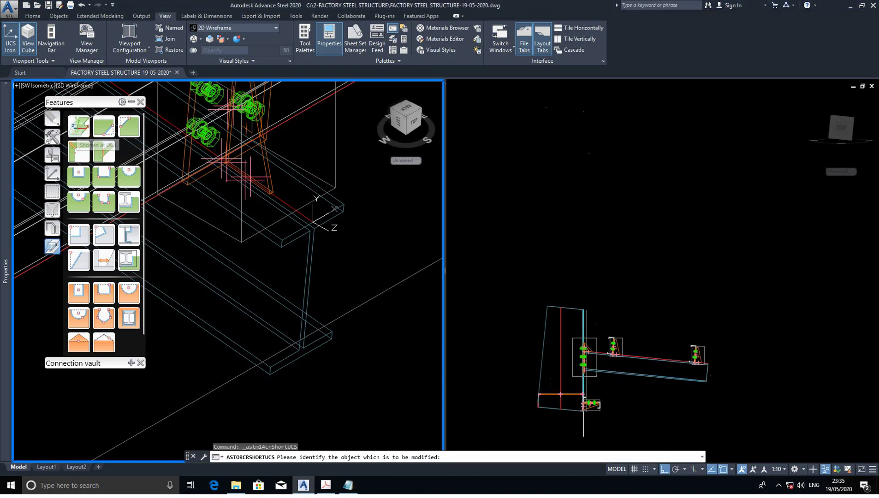
click(346, 237)
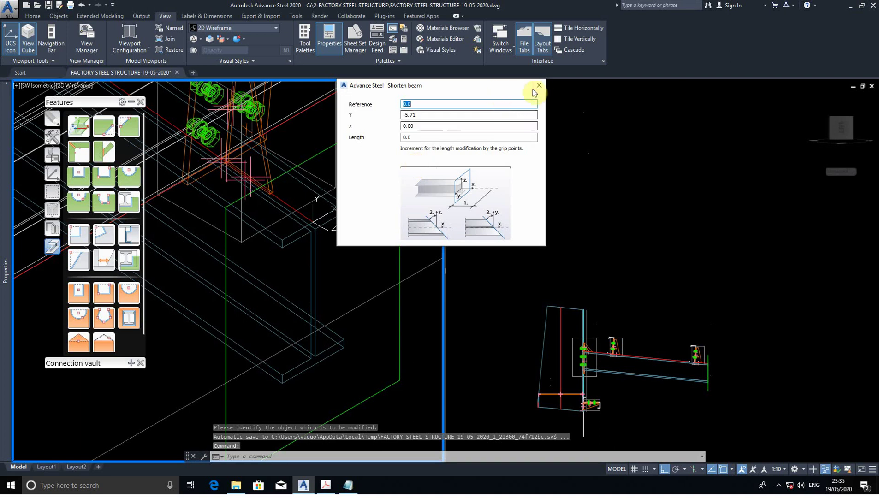
click(538, 87)
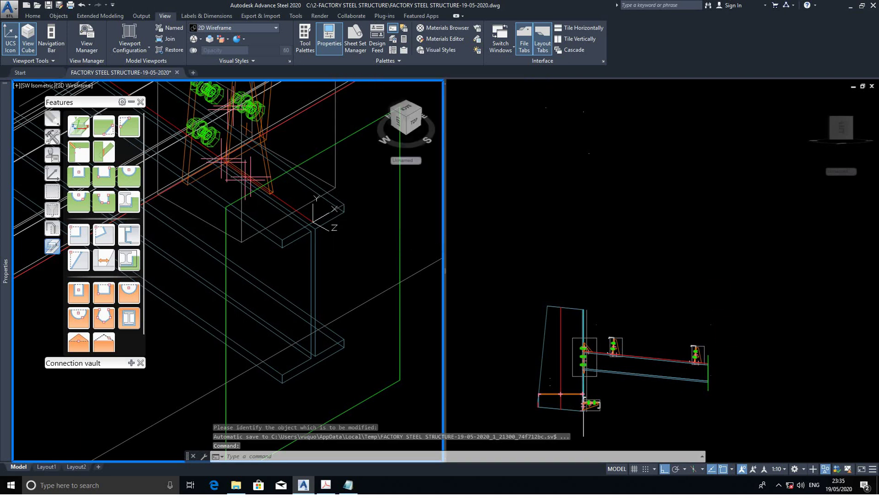
Set the canopy beam's display type to Standard in its Advance Properties, working from the Left viewport
click(677, 373)
scroll(687, 378, up, 6)
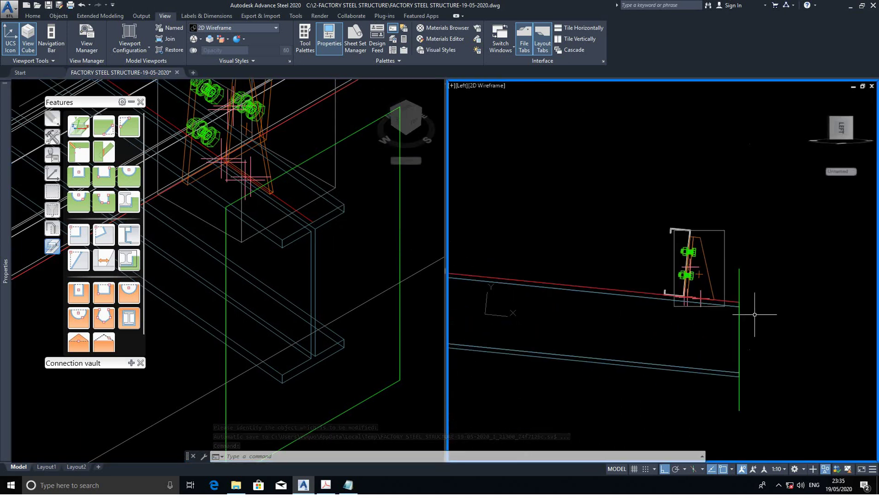
scroll(754, 315, down, 4)
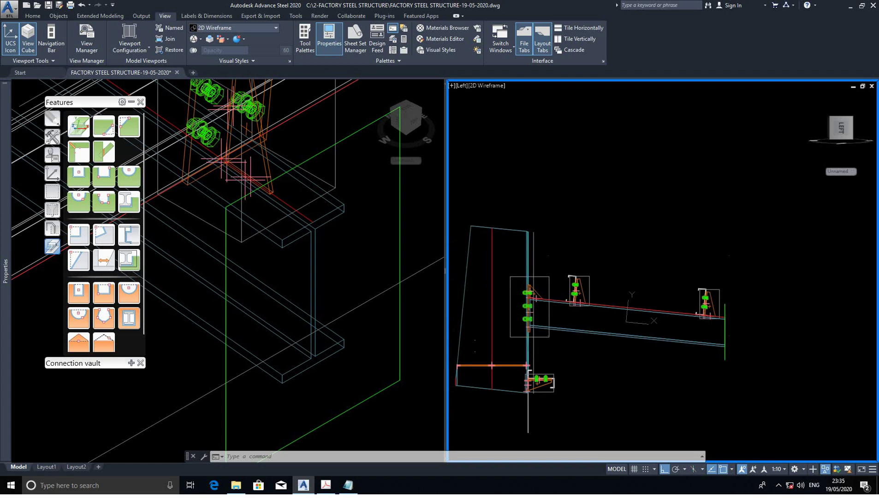
click(673, 338)
right_click(672, 338)
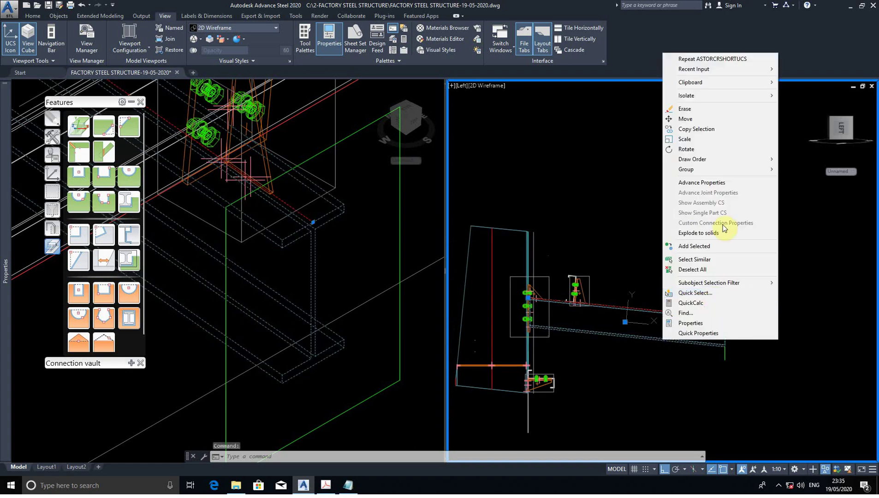
click(715, 184)
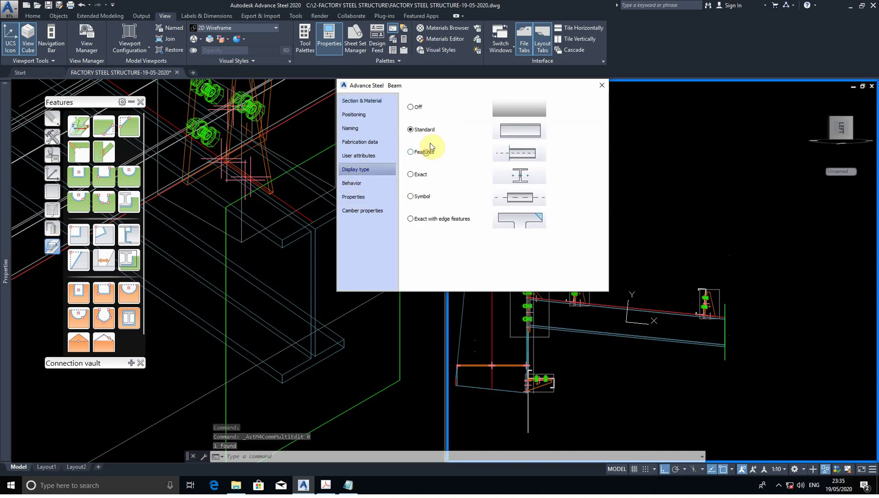
click(428, 131)
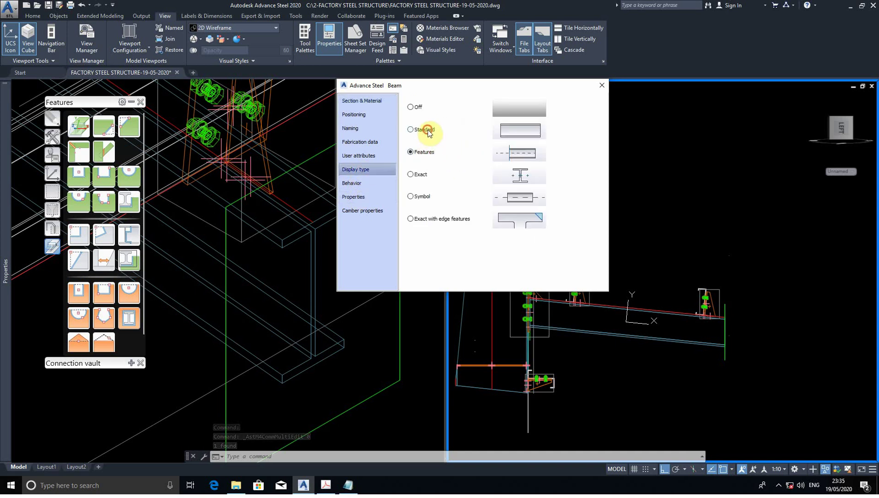
click(601, 86)
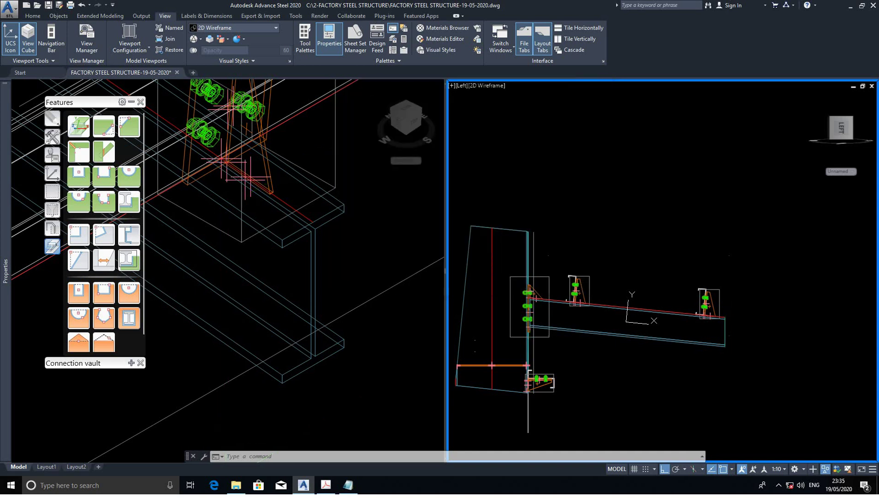
Apply the Conceptual visual style to the Left viewport and turn it to a 3D view of the canopy beam
click(496, 88)
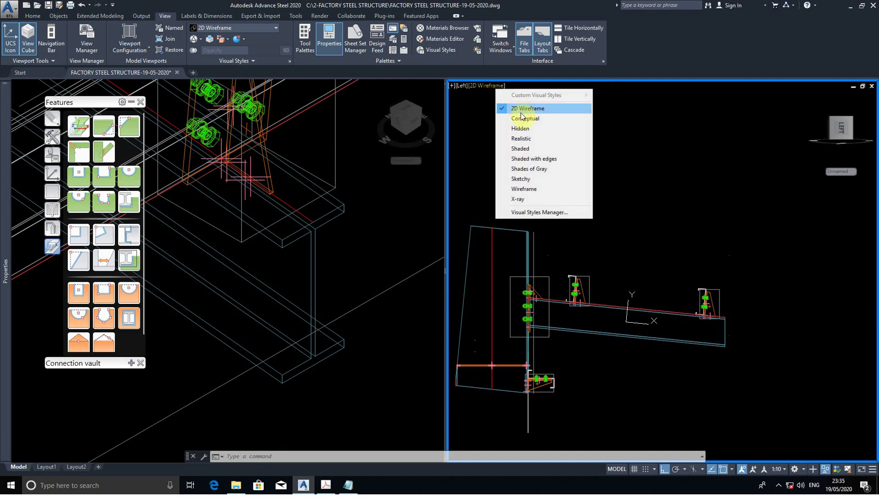
click(511, 119)
middle_drag(568, 289, 601, 259)
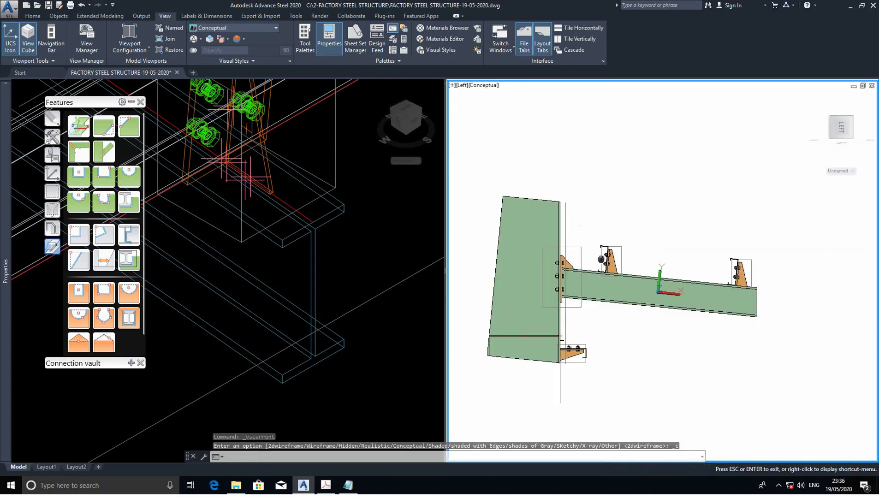
shift+middle_drag(610, 308, 601, 326)
scroll(601, 326, up, 3)
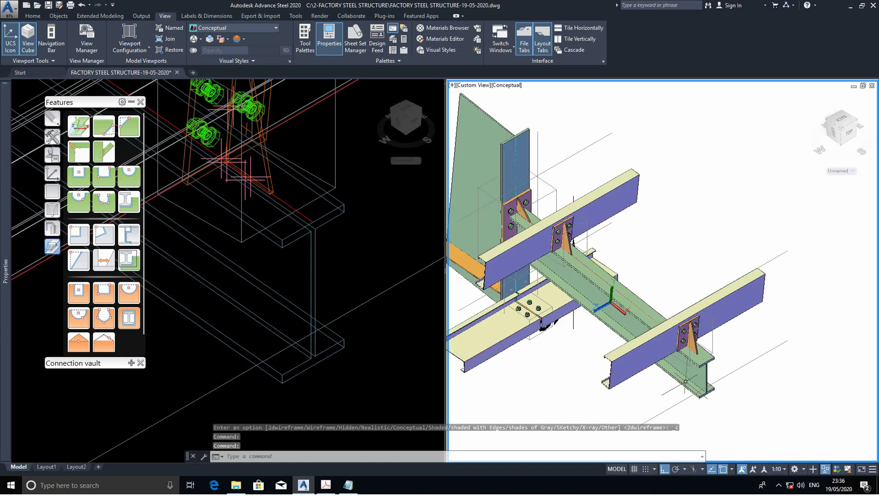
click(661, 236)
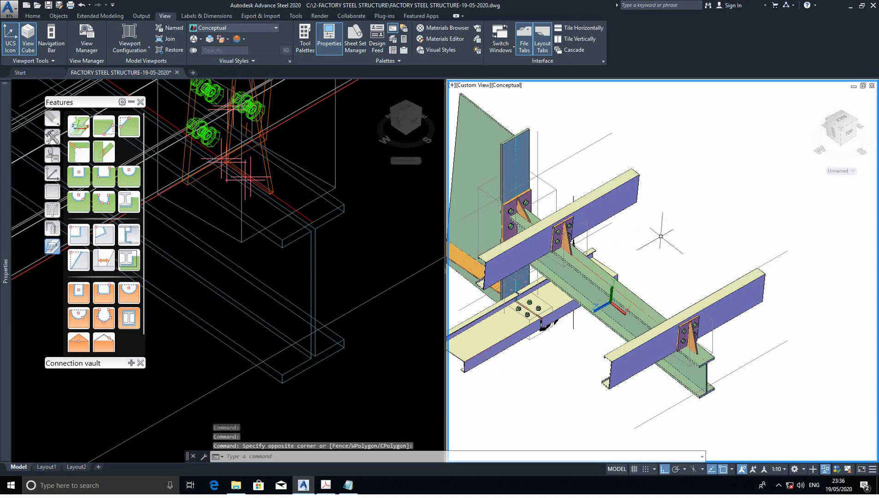
Switch the SW Isometric viewport to the Left view and focus on the cut end of the canopy beam
click(44, 88)
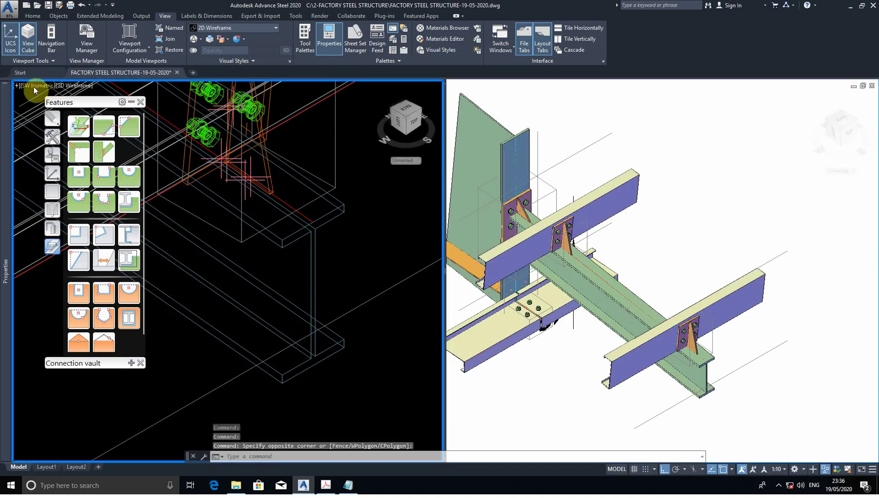
click(34, 86)
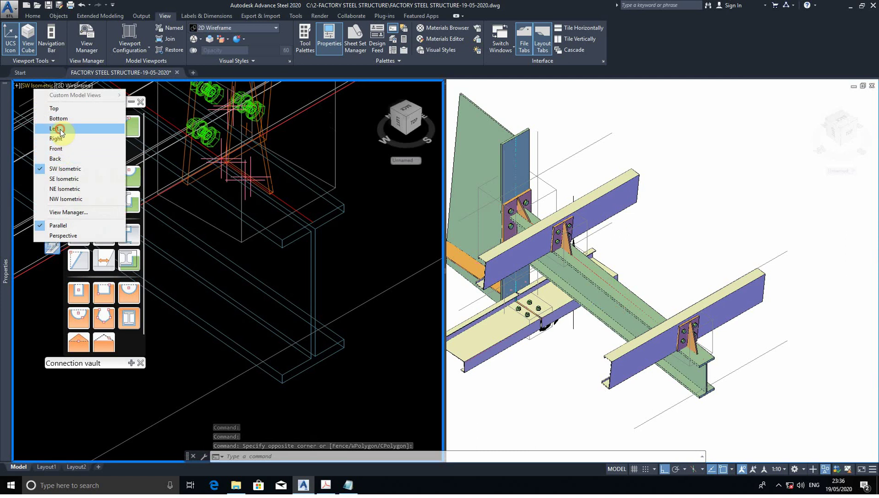
key(Escape)
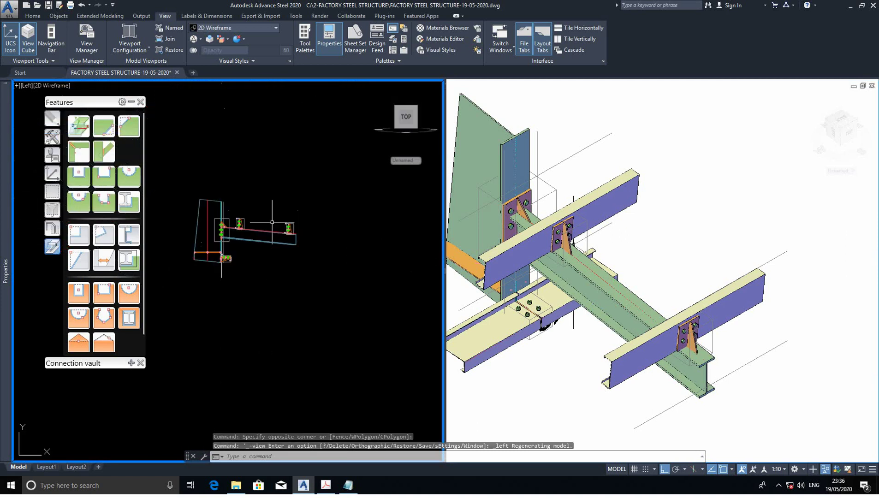
scroll(272, 222, up, 4)
scroll(357, 249, up, 2)
middle_drag(356, 249, 314, 294)
click(676, 259)
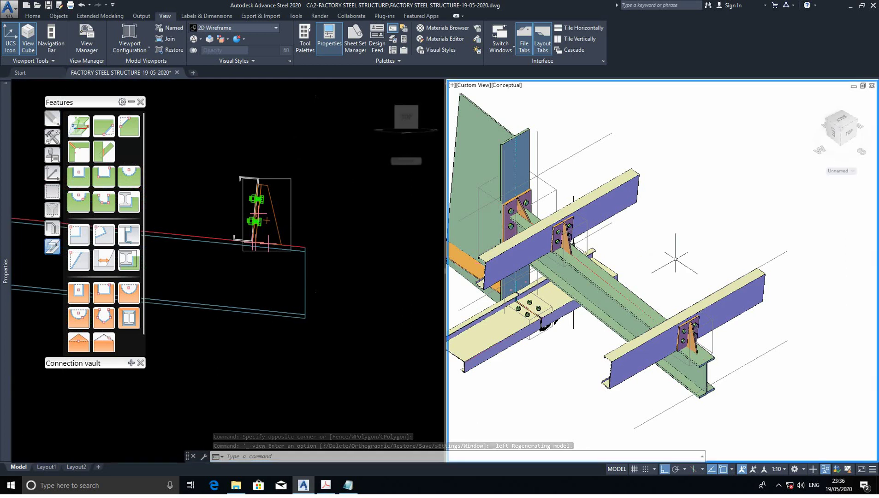
middle_drag(675, 259, 689, 236)
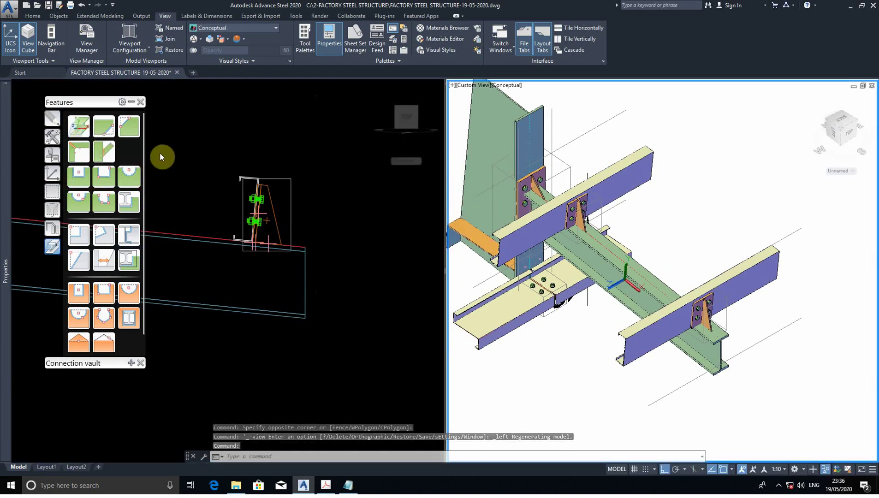
click(780, 488)
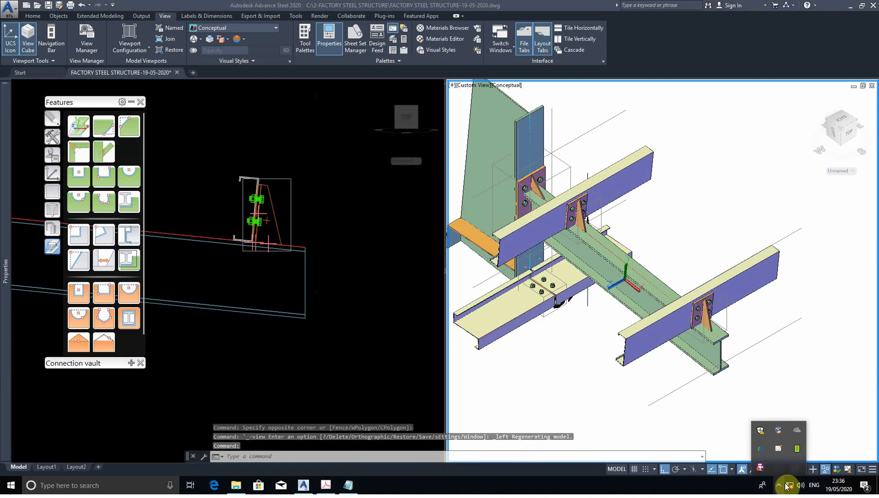
right_click(760, 470)
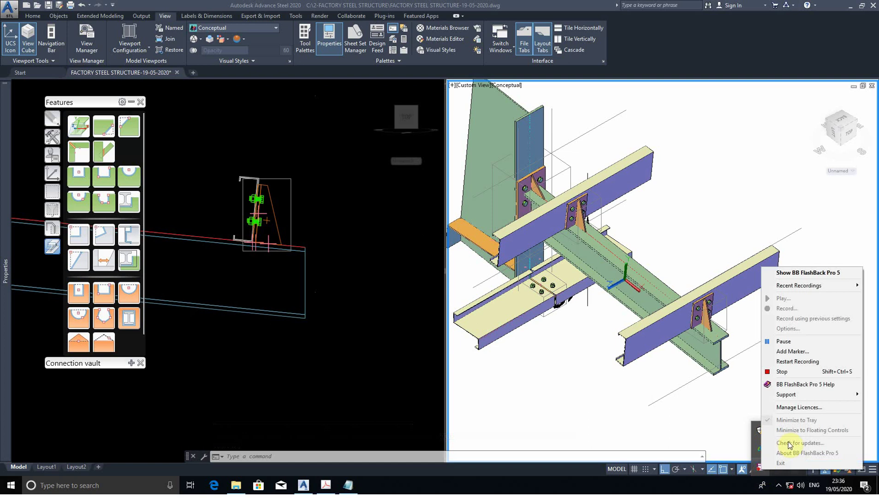